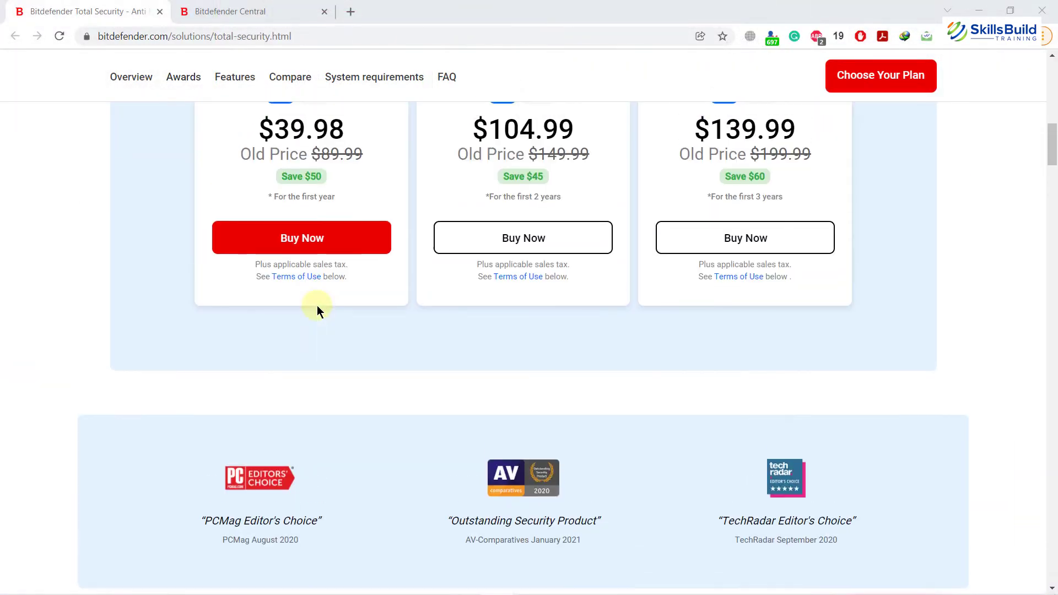
Set the 1-Year, 2-Years and 3-Years pricing cards each to 10 devices.
scroll(316, 305, up, 15)
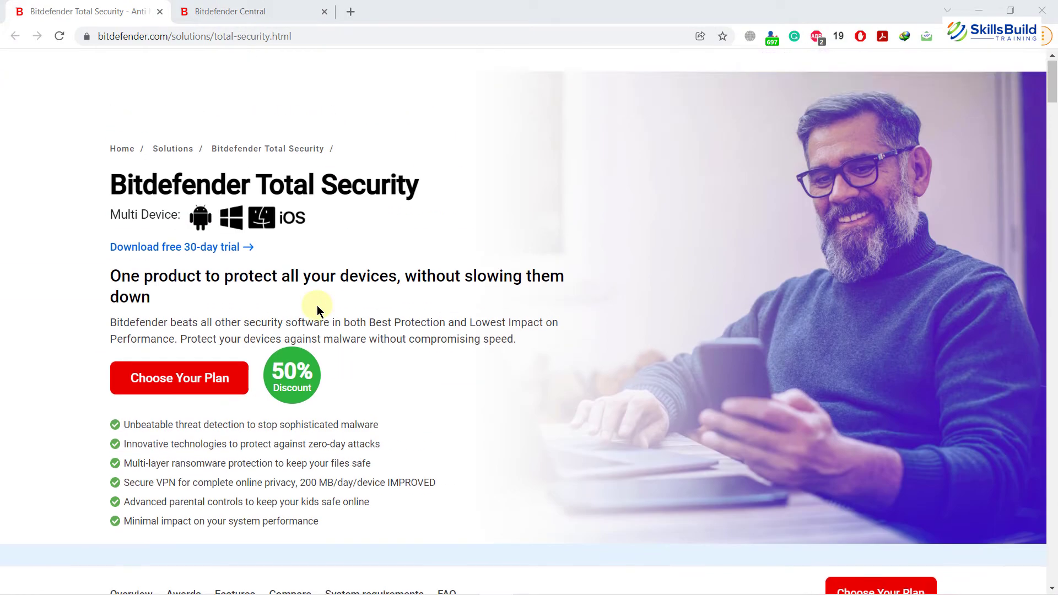
scroll(317, 306, down, 5)
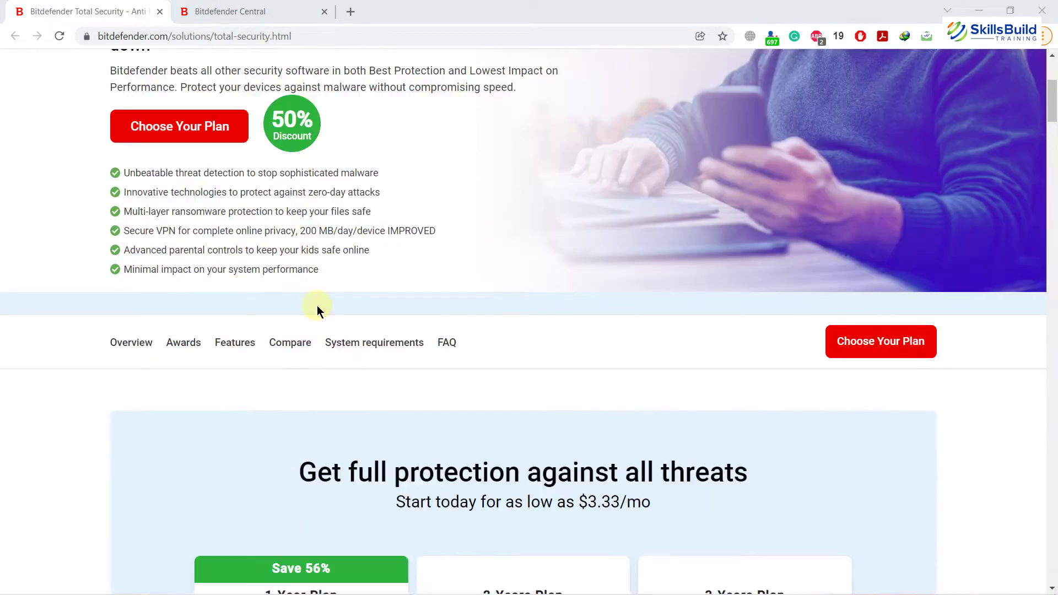
scroll(316, 305, down, 2)
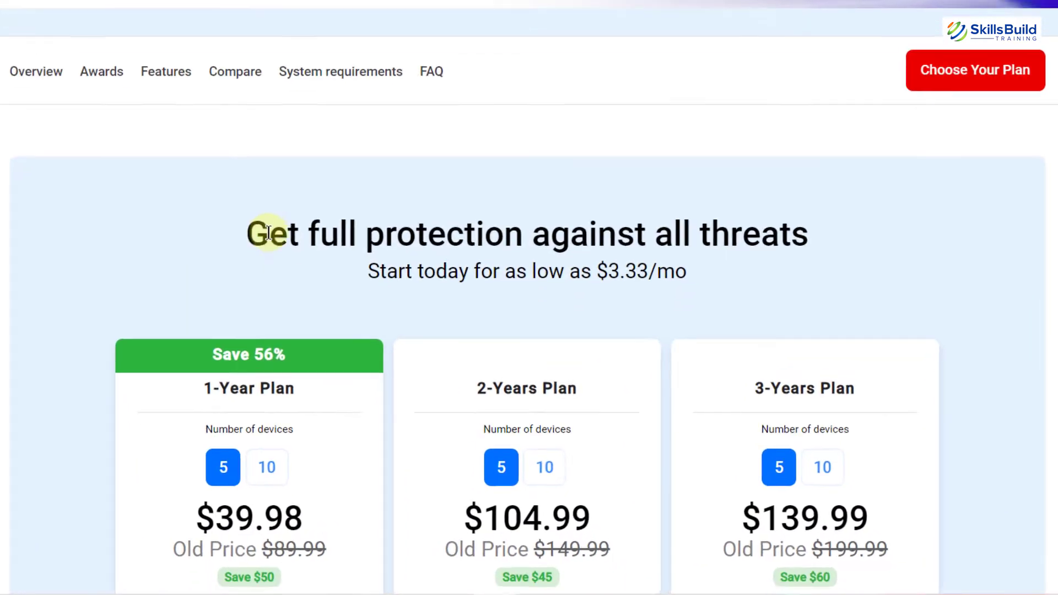
scroll(309, 297, down, 1)
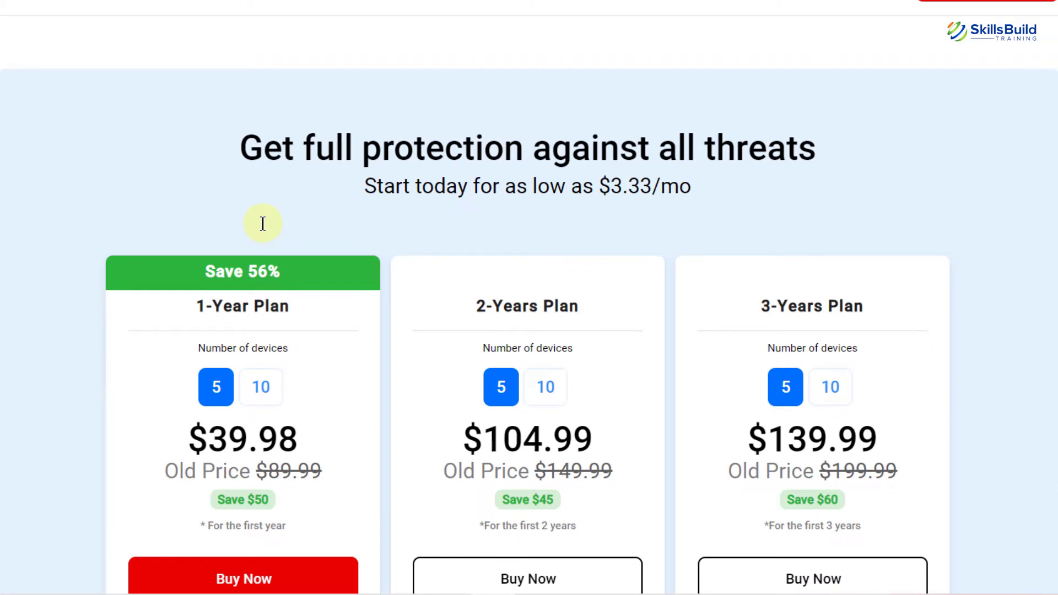
scroll(263, 223, down, 2)
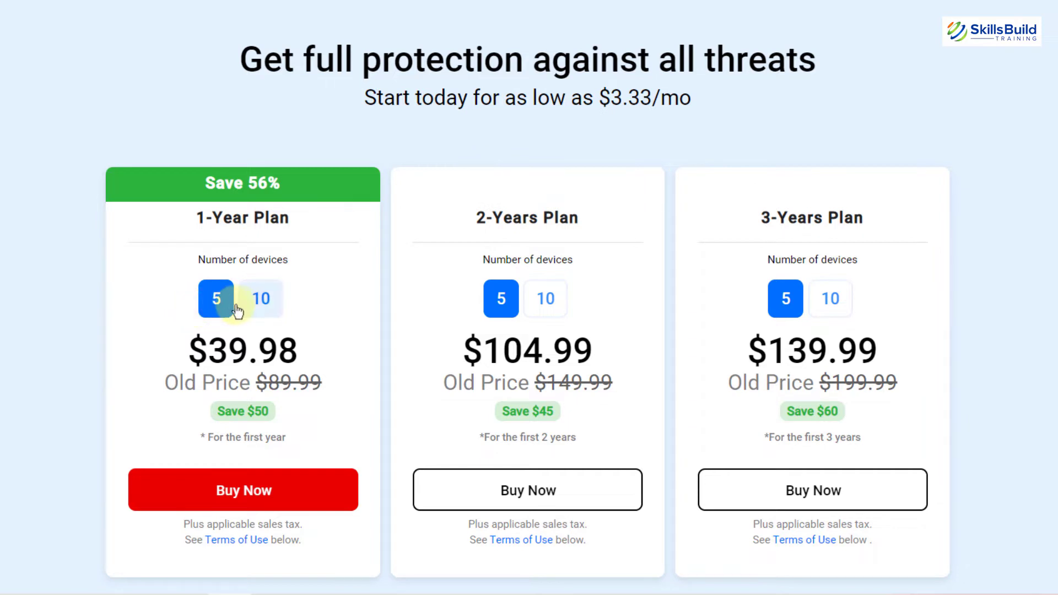
click(260, 306)
click(543, 299)
click(829, 298)
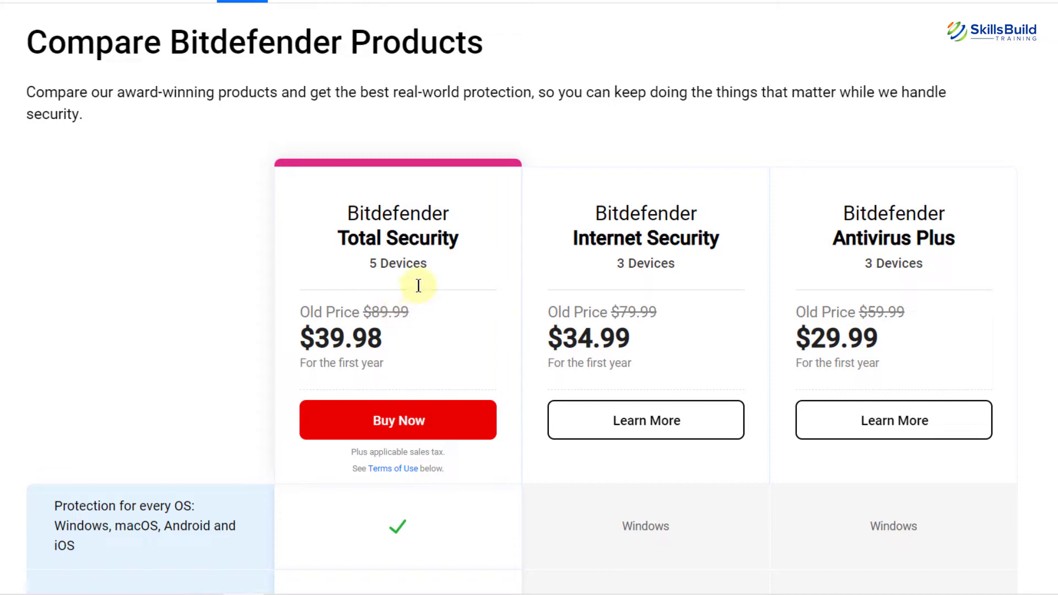
scroll(419, 284, down, 2)
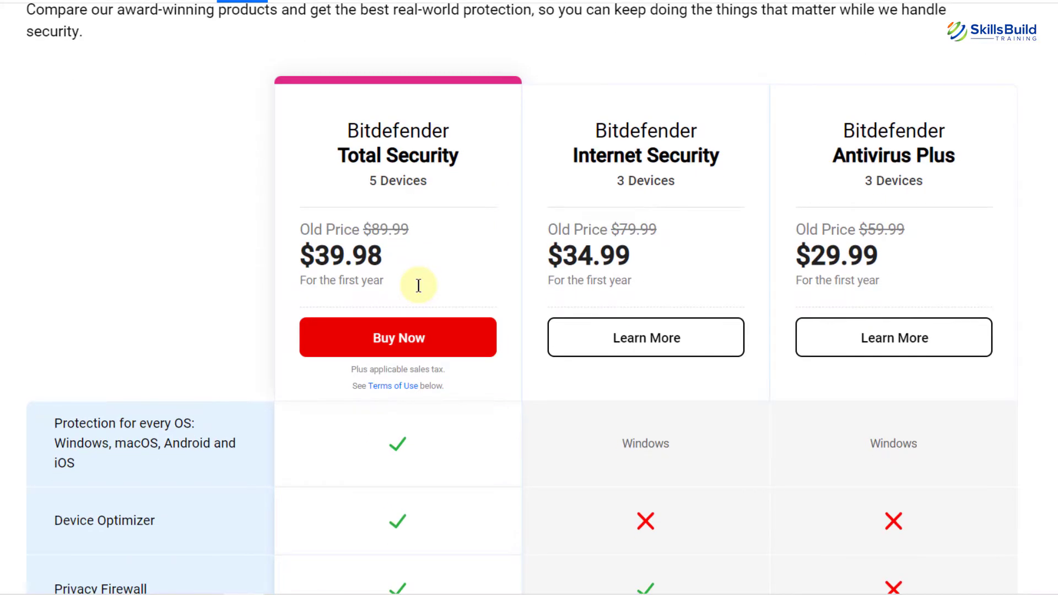
scroll(182, 337, down, 1)
scroll(182, 337, down, 2)
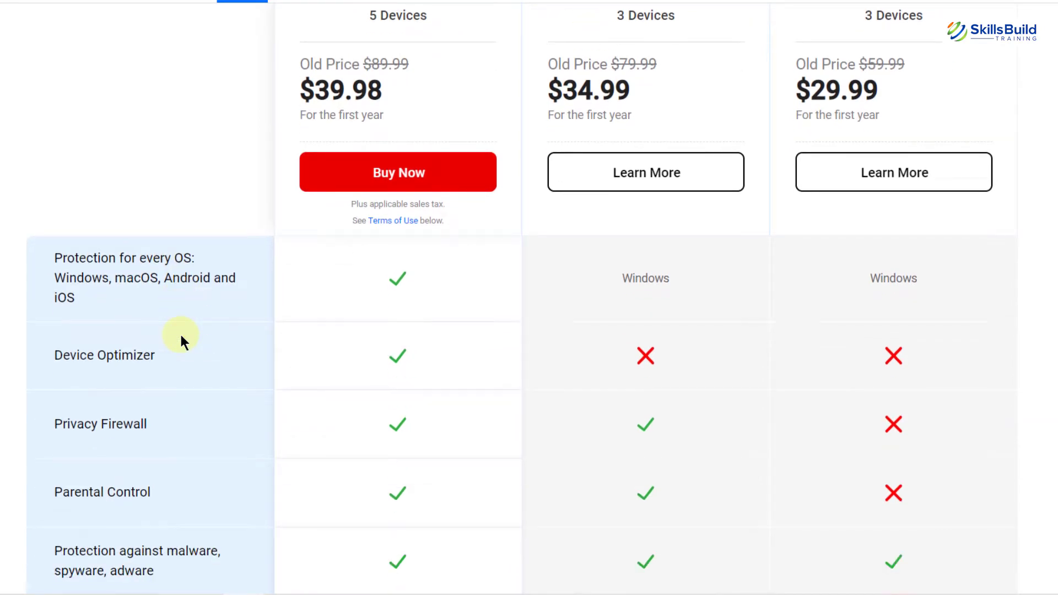
scroll(182, 337, up, 3)
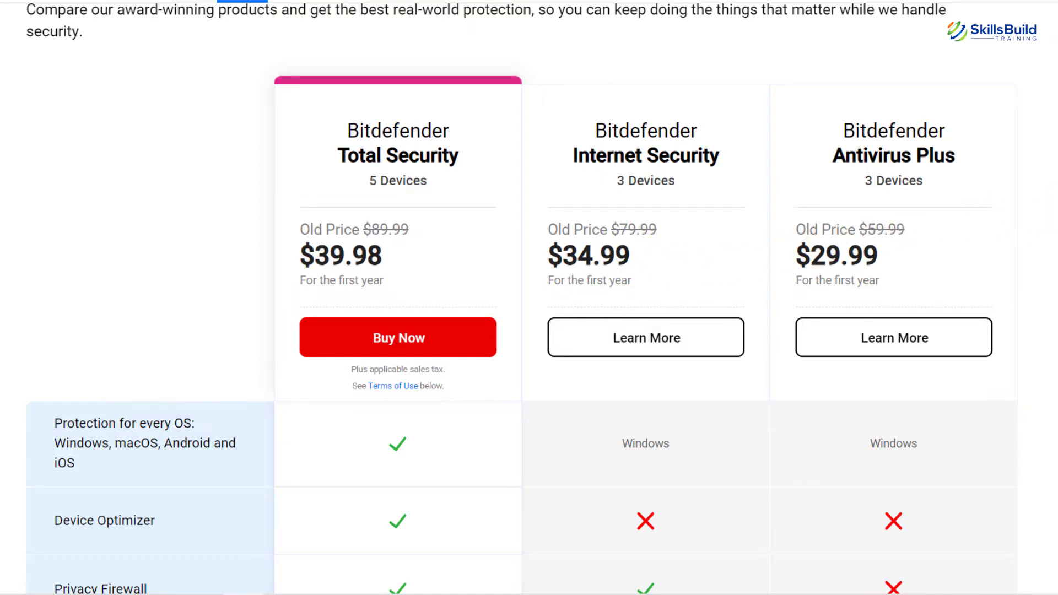
scroll(529, 298, down, 1)
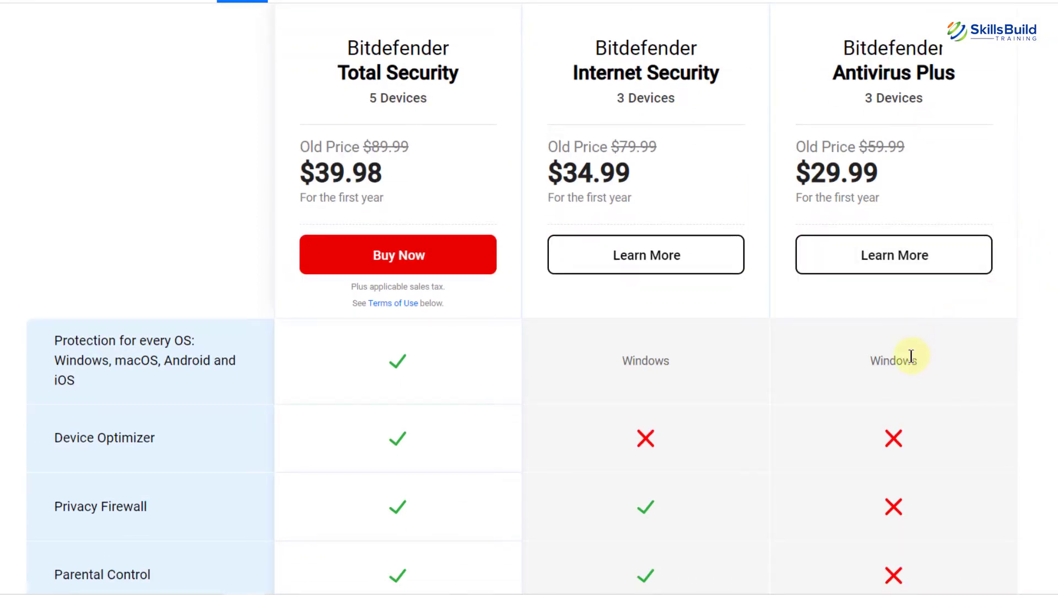
scroll(911, 356, down, 1)
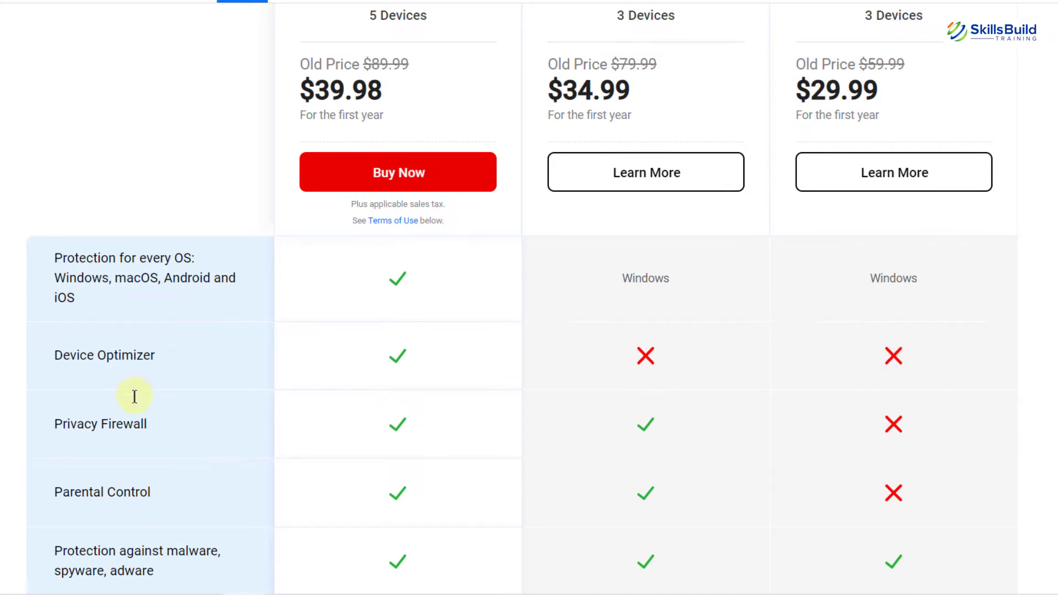
scroll(149, 473, down, 1)
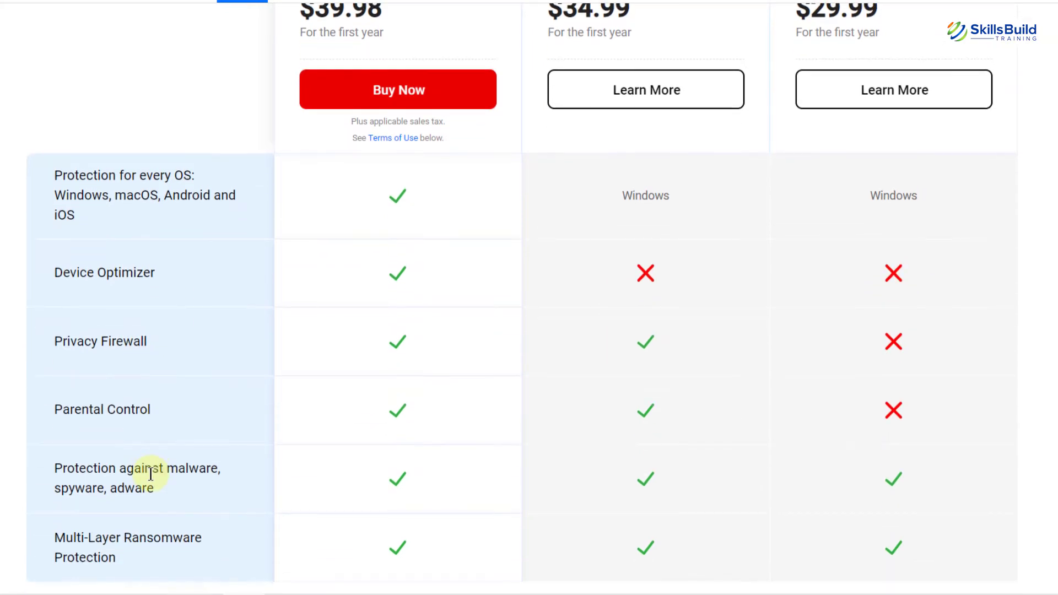
scroll(152, 475, up, 3)
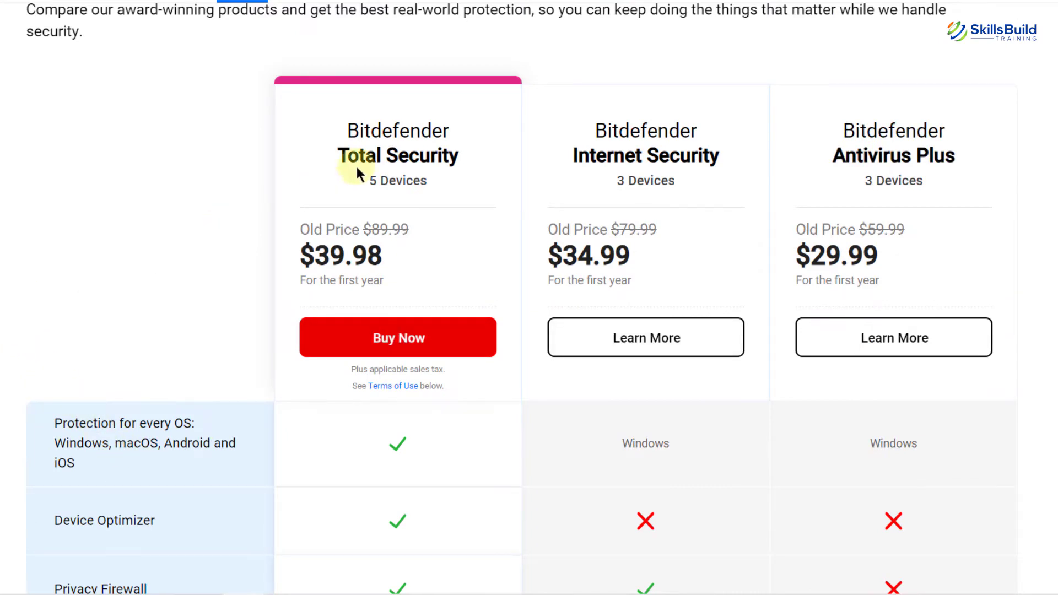
scroll(381, 156, down, 1)
scroll(381, 156, down, 1)
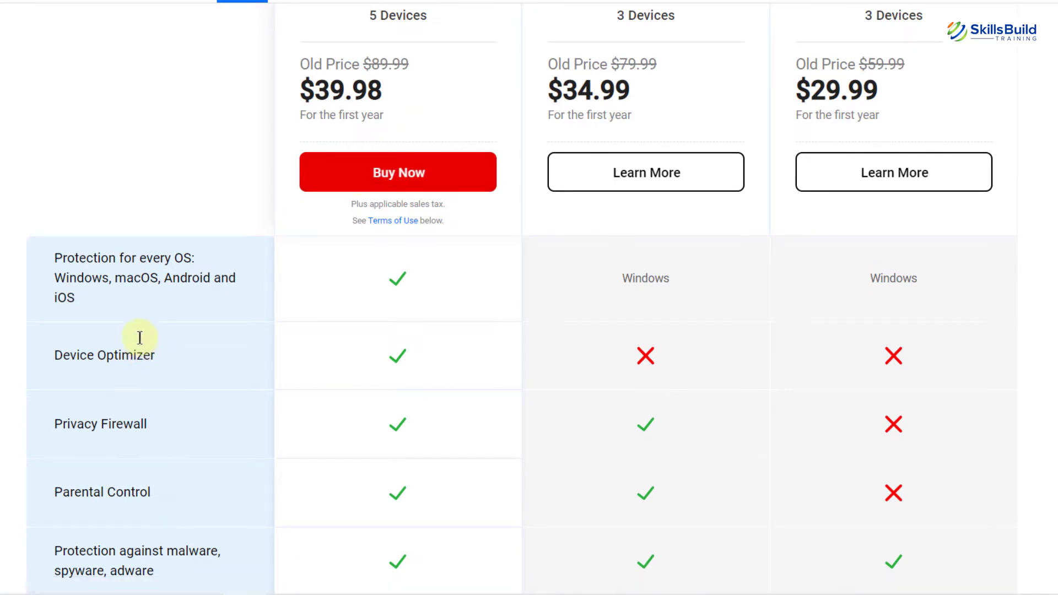
scroll(120, 233, down, 1)
scroll(120, 233, down, 2)
scroll(120, 232, up, 6)
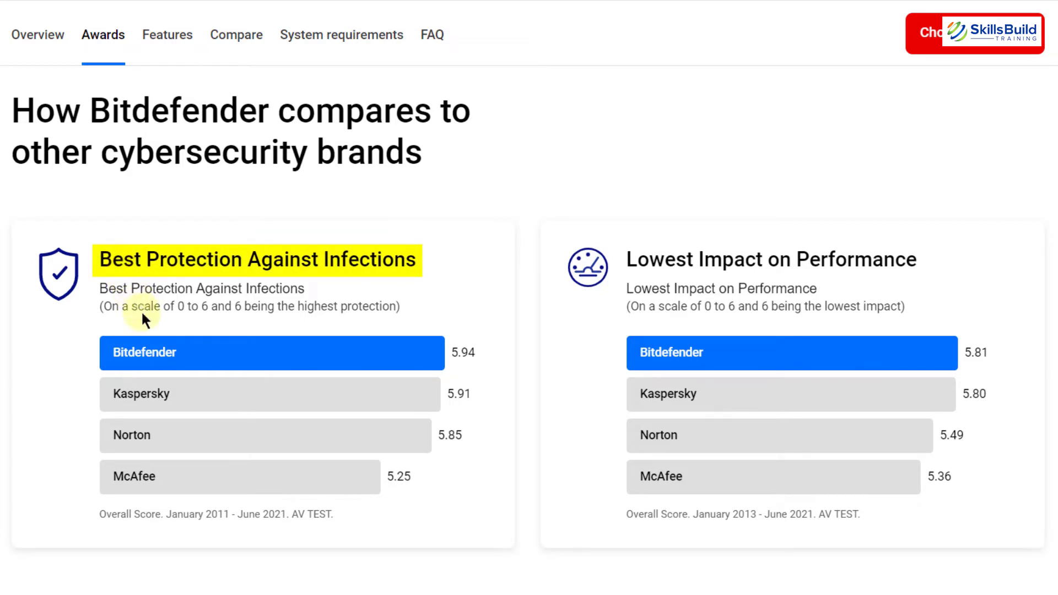
View the Awards scores comparing Bitdefender with Kaspersky, Norton and McAfee.
click(160, 351)
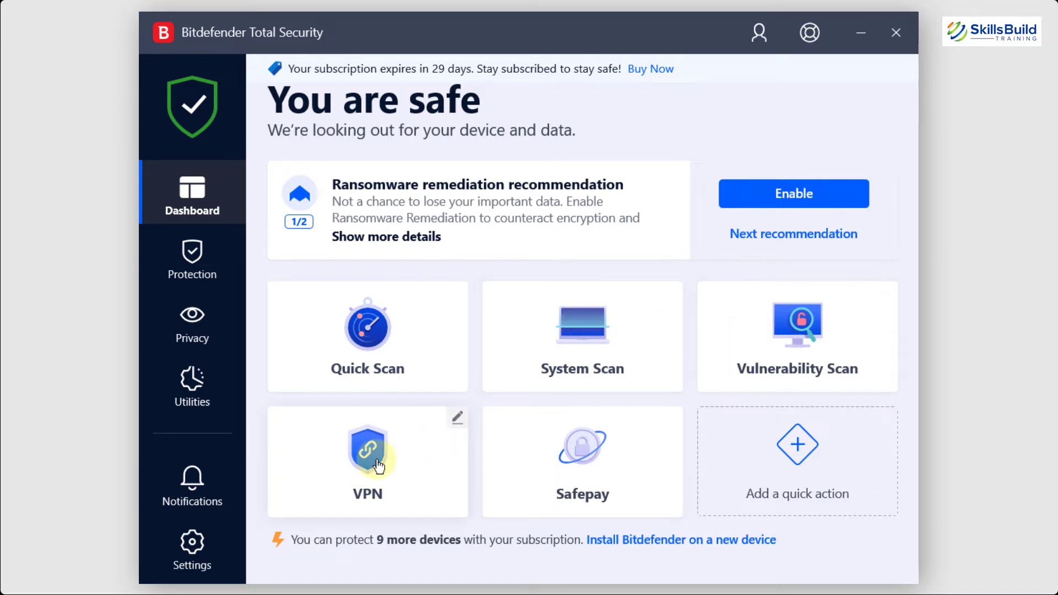
Show the Protection page with Antivirus, Advanced Threat Defense, Firewall and Ransomware Remediation.
click(191, 254)
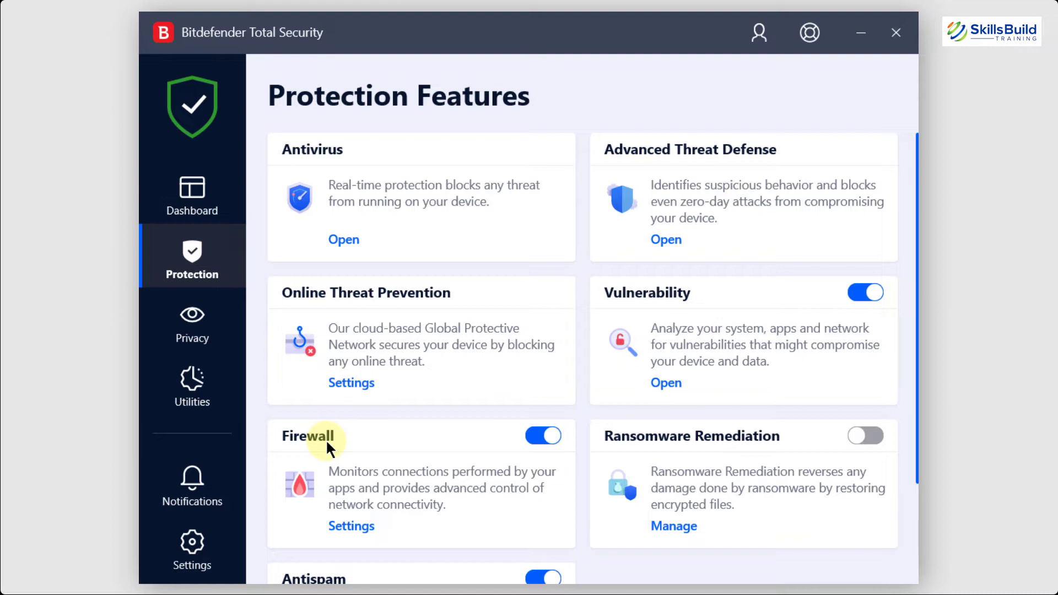
Scroll through the apps allowed in the Firewall's Application access list.
click(338, 528)
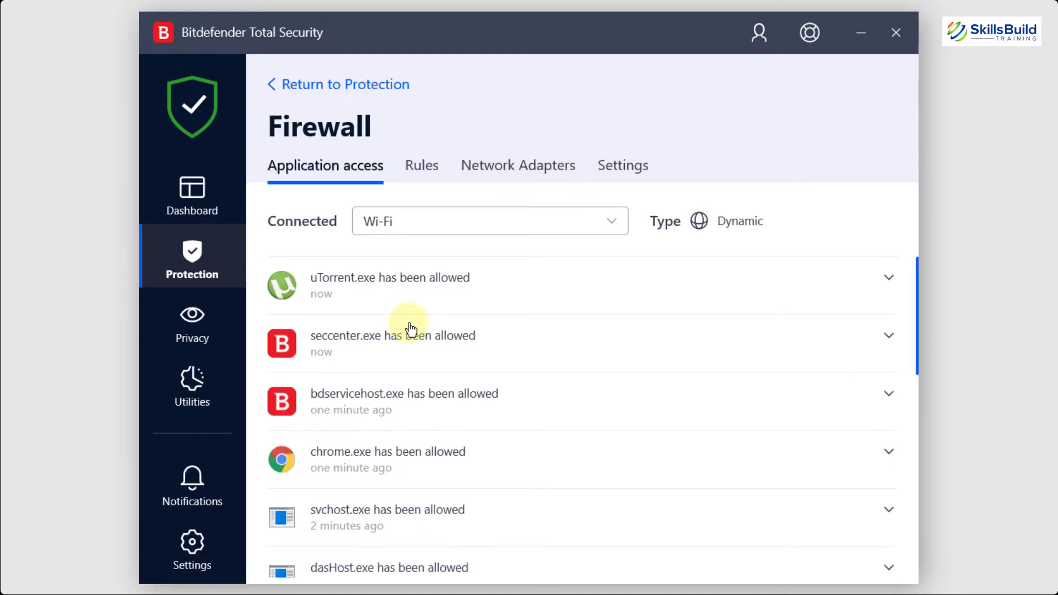
scroll(410, 330, down, 1)
scroll(411, 329, down, 2)
scroll(411, 330, down, 1)
scroll(411, 329, down, 2)
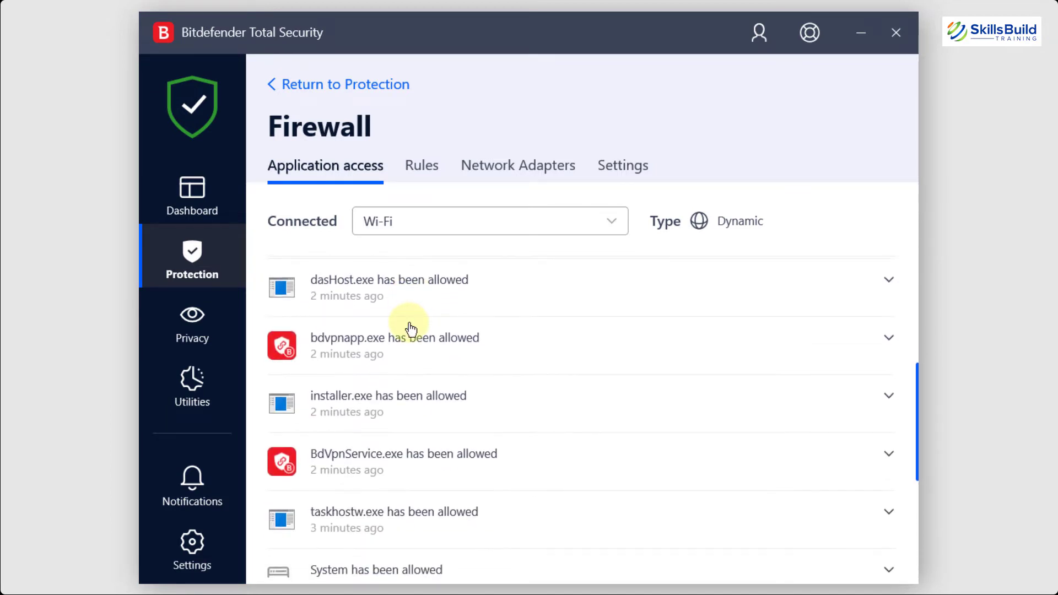
Return to Protection Features and scroll down to the Antispam card.
key(alt+Left)
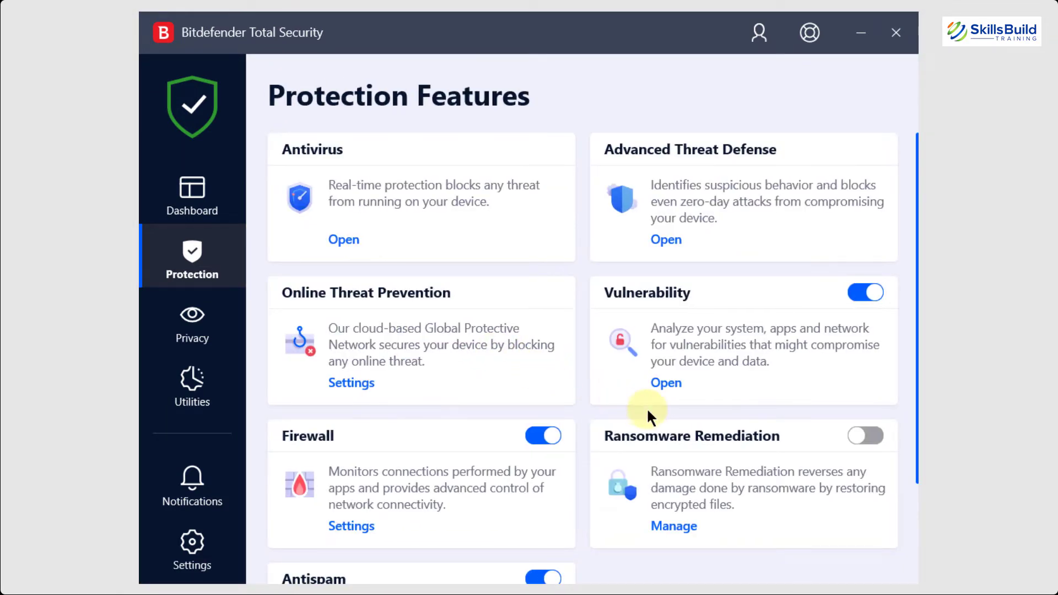
scroll(646, 408, down, 1)
scroll(646, 408, down, 1)
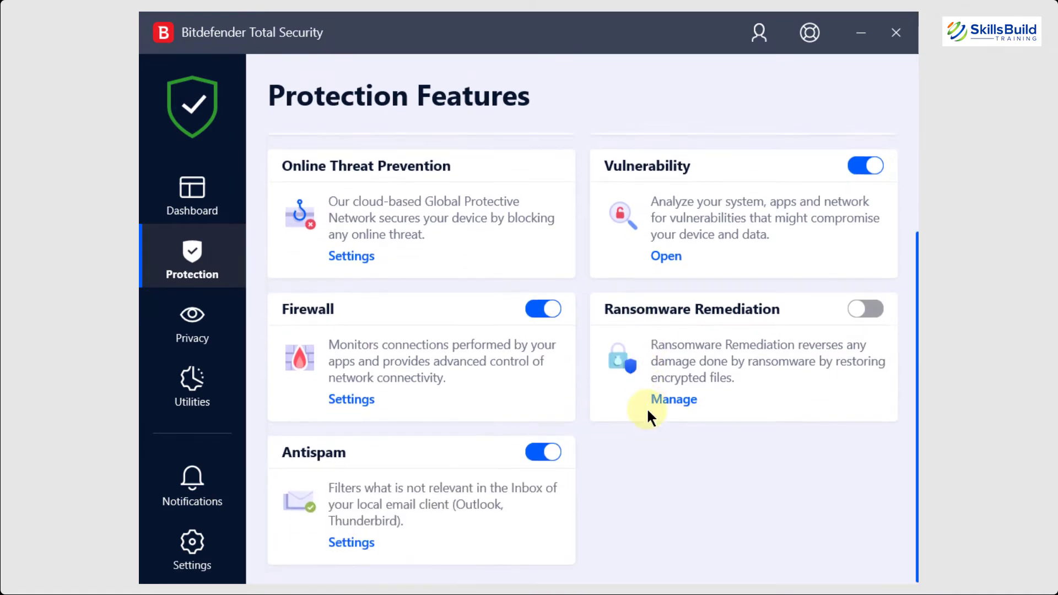
Look over the Privacy features, then move on to the Utilities page.
click(195, 324)
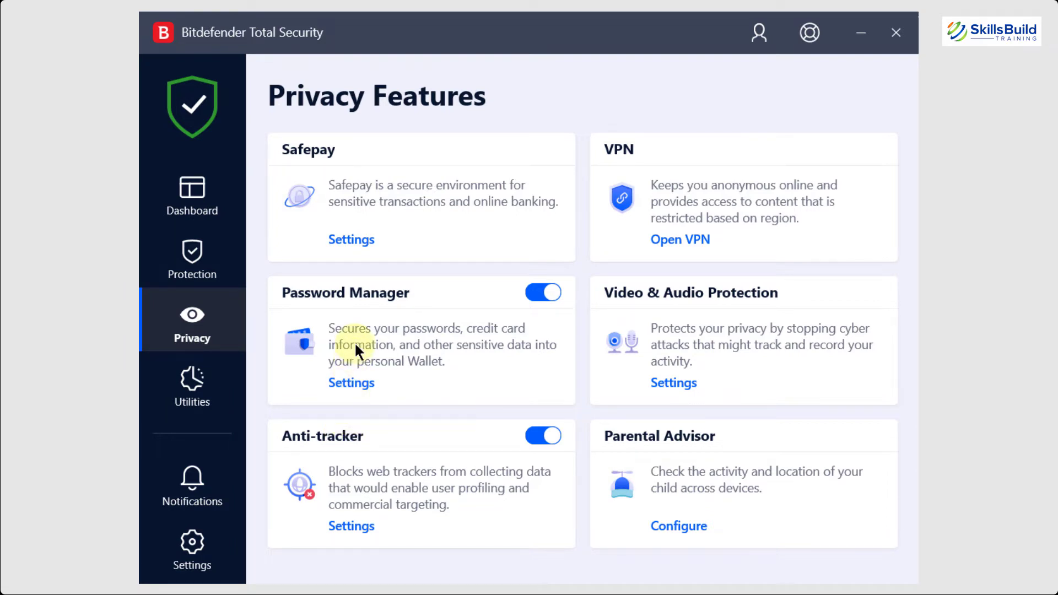
click(189, 379)
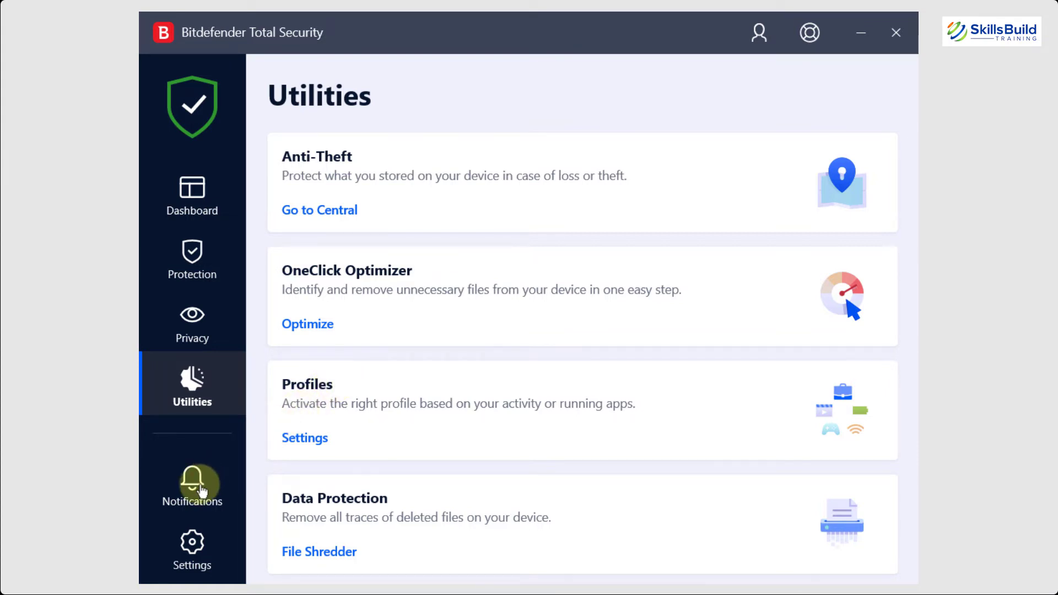
Check Notifications, then show the Advanced and Update tabs in Settings.
click(200, 489)
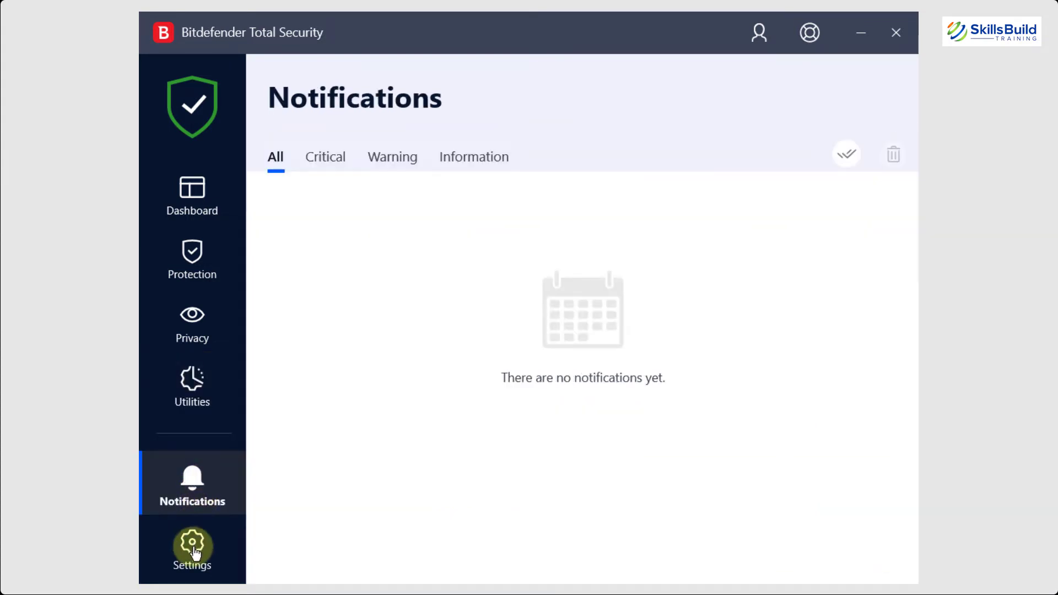
click(193, 548)
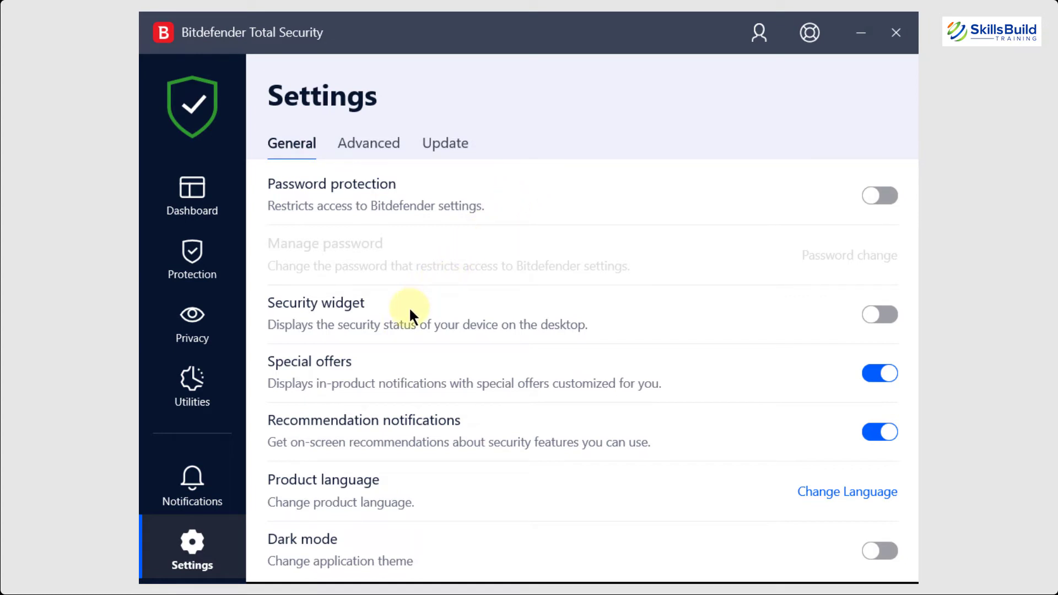
click(367, 143)
click(438, 145)
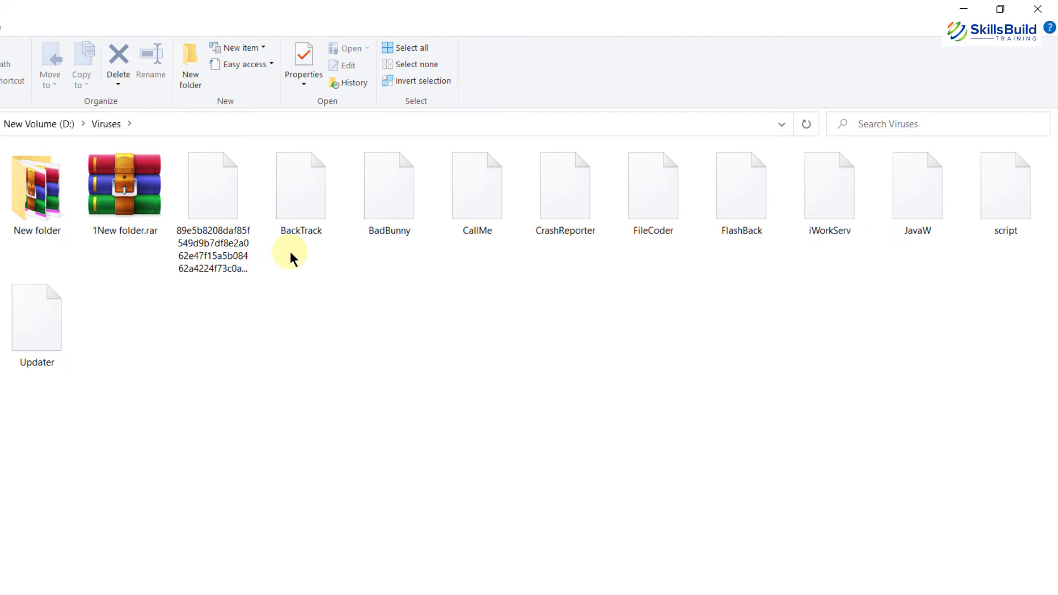
Rename the BackTrack sample file to BackTrack.exe.
right_click(285, 180)
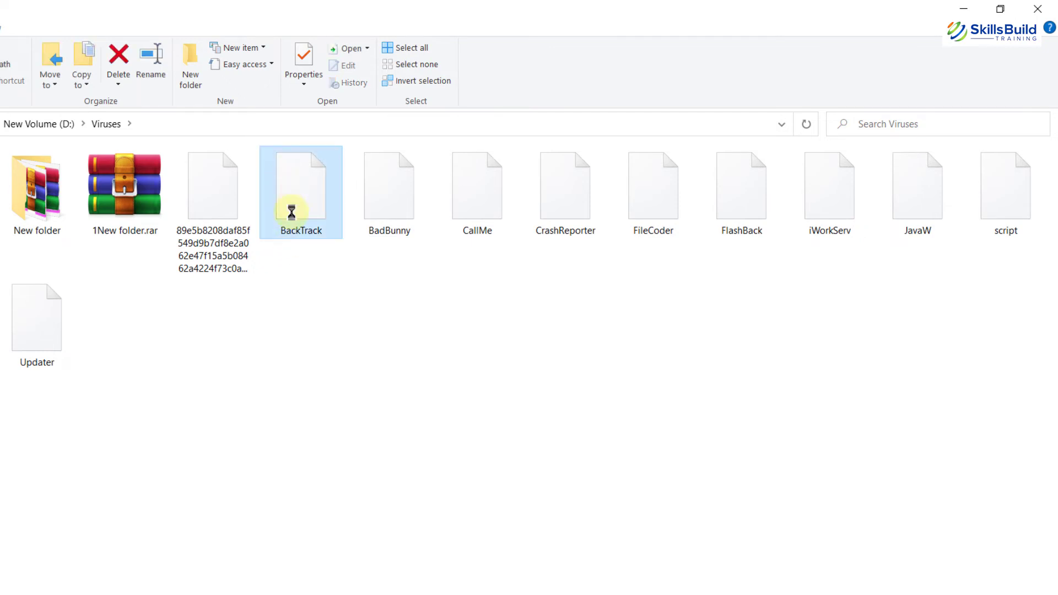
click(346, 462)
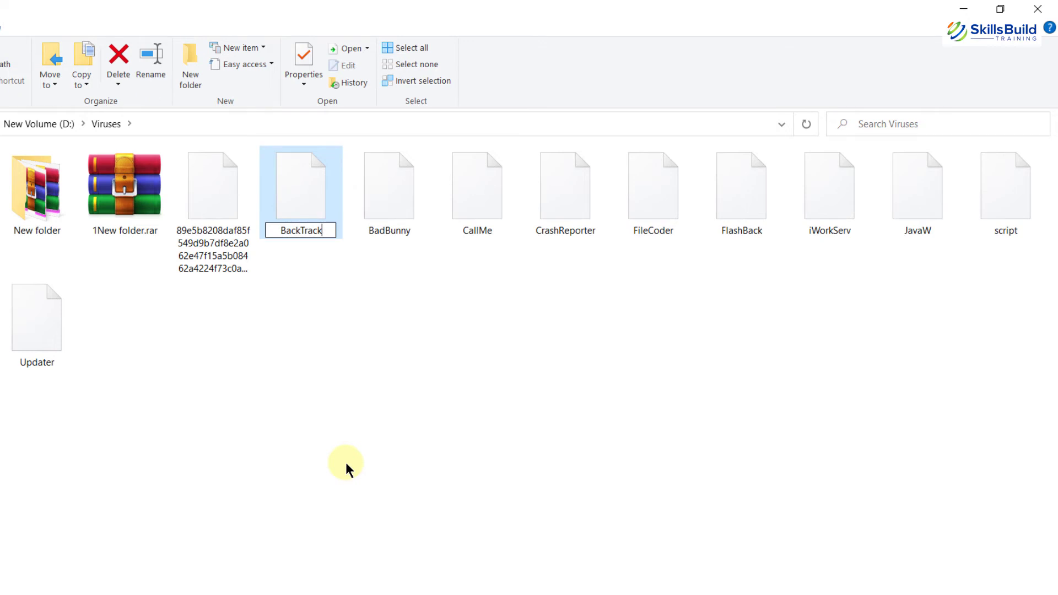
text(.)
text(exe)
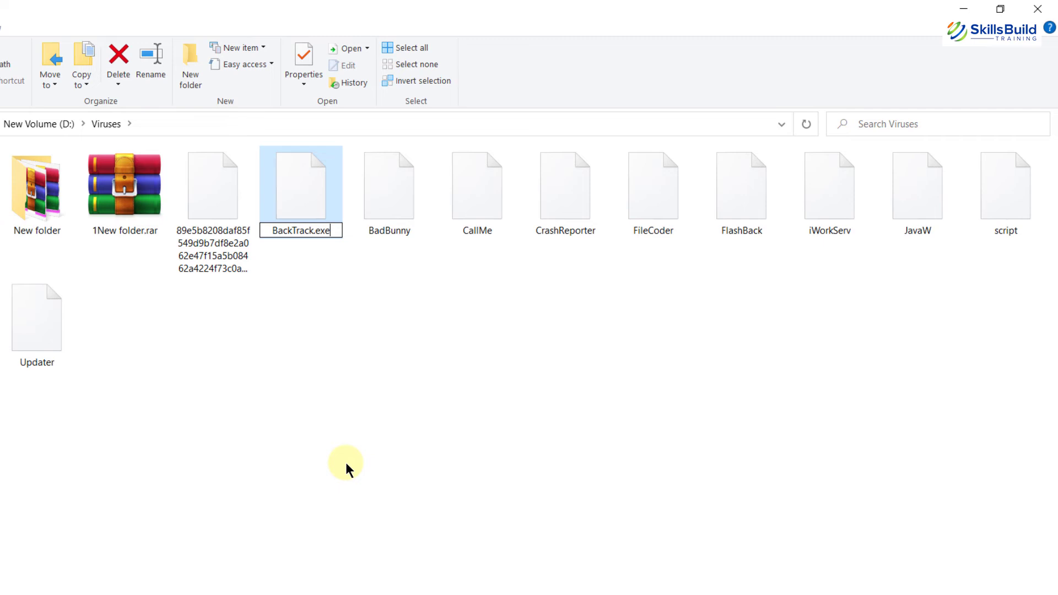
Commit the BackTrack.exe name so Bitdefender detects and quarantines it.
key(Return)
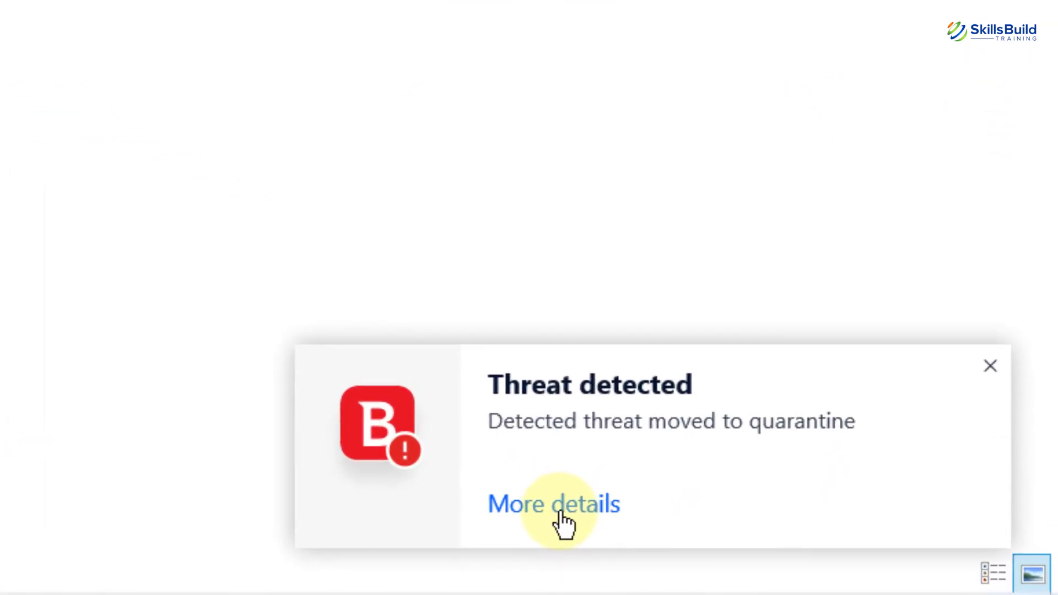
Show the notification details: BackTrack.exe flagged as MAC.OSX.Trojan.Agent.B and quarantined.
click(562, 521)
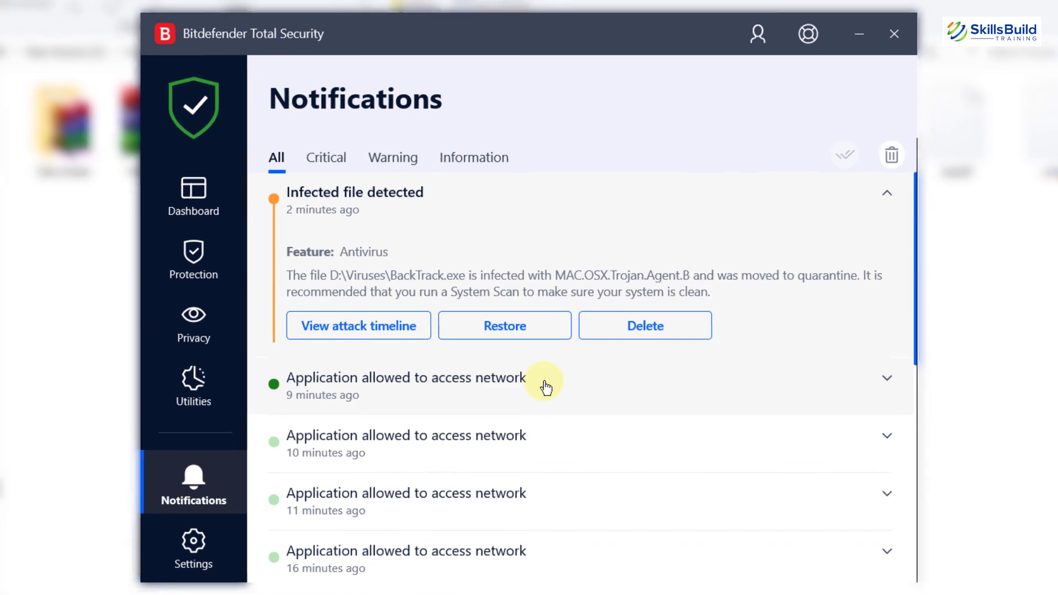
Filter notifications by Critical, Warning, Information, then Critical again, which is empty.
scroll(540, 364, down, 5)
scroll(539, 362, down, 2)
click(373, 189)
click(423, 190)
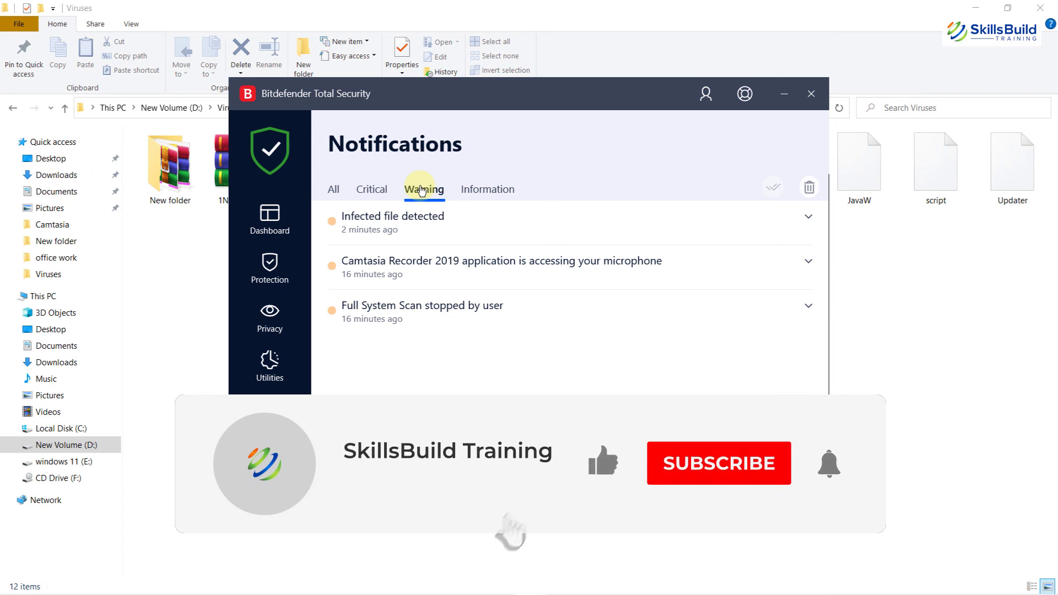
click(487, 189)
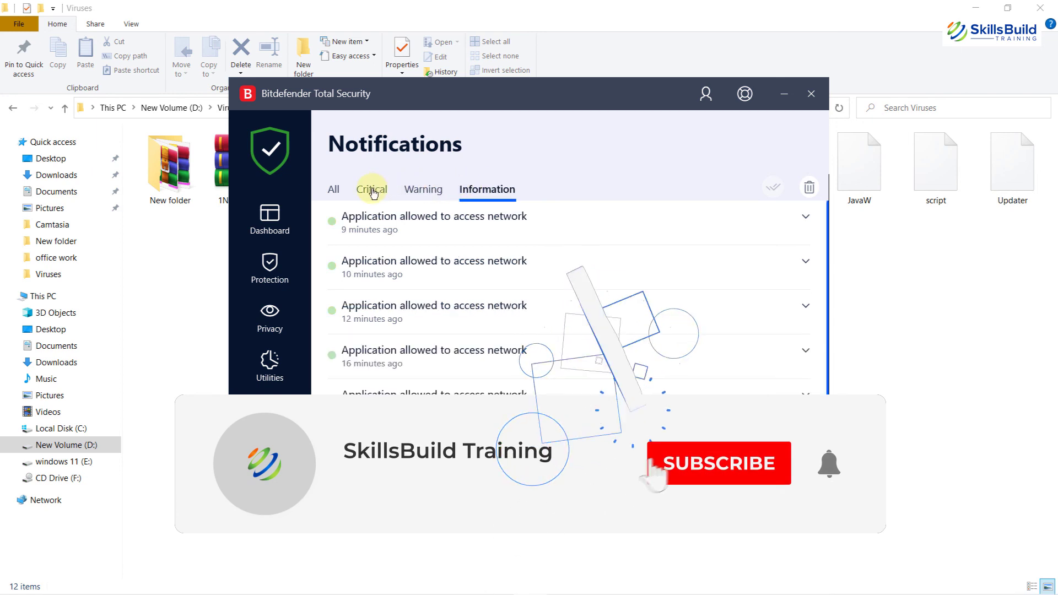
click(372, 190)
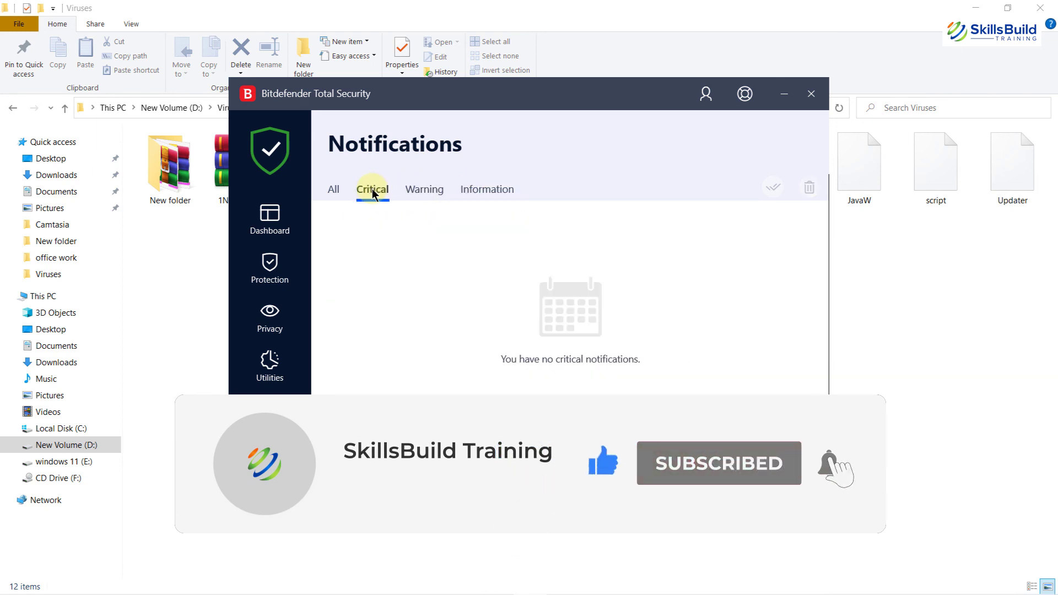